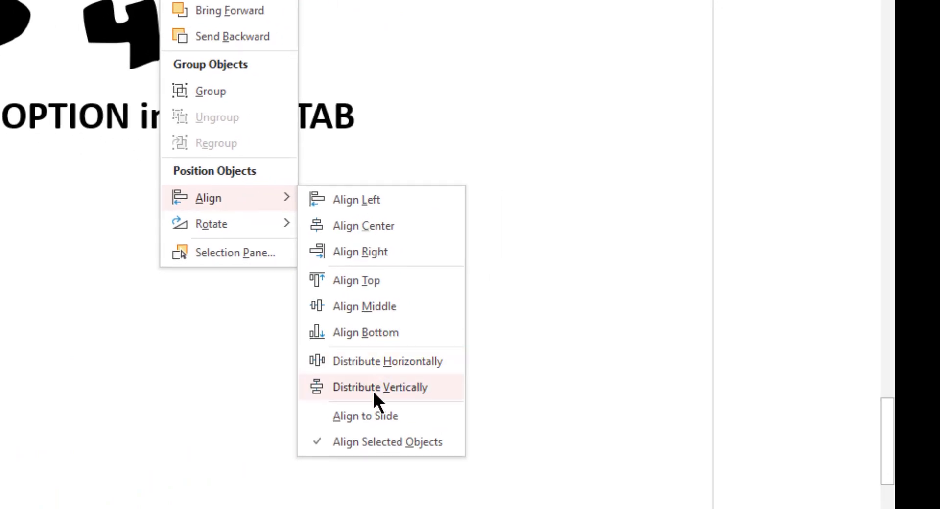
Distribute the three stacked shapes vertically, and move the oval and the rectangle into a row beside the rounded rectangle.
{"action": "left_click", "coordinate": [375, 390]}
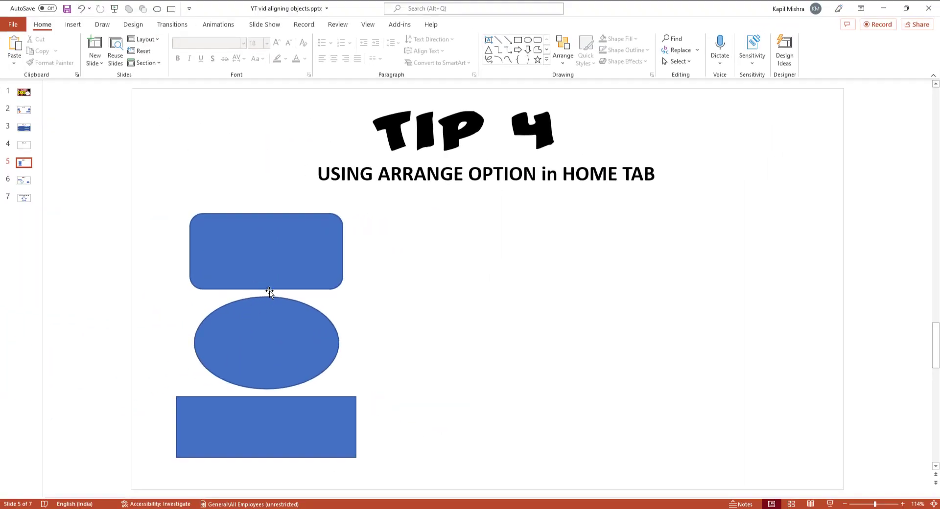
{"action": "left_click_drag", "start_coordinate": [278, 334], "coordinate": [452, 243]}
{"action": "left_click_drag", "start_coordinate": [272, 434], "coordinate": [607, 271]}
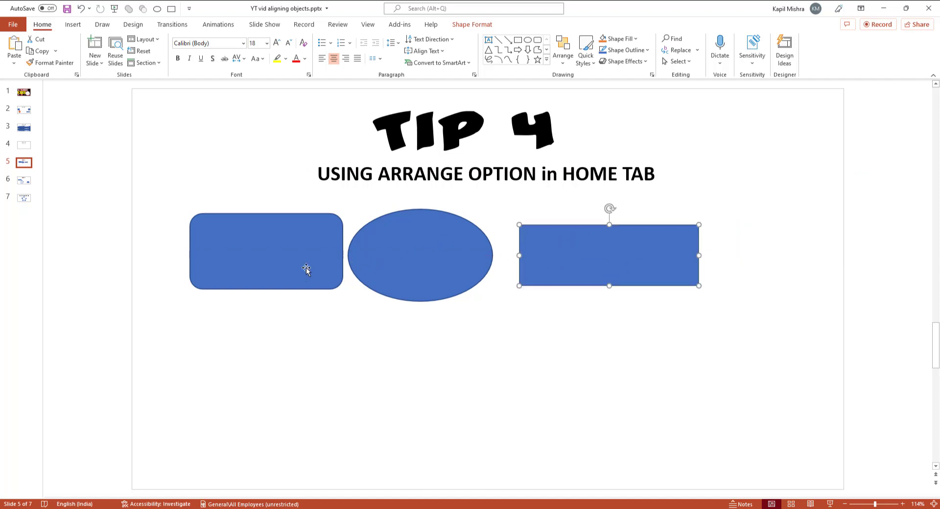
{"action": "left_click", "coordinate": [426, 346]}
Distribute the rounded rectangle, oval and rectangle horizontally with equal spacing on the Tip 4 slide.
{"action": "left_click", "coordinate": [308, 254]}
{"action": "left_click", "coordinate": [427, 270], "text": "shift"}
{"action": "left_click", "coordinate": [582, 264], "text": "shift"}
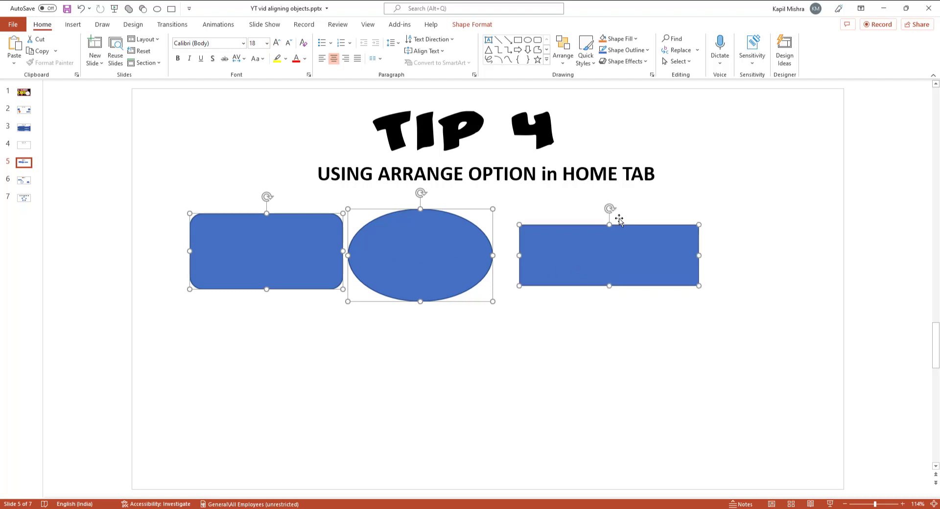
{"action": "left_click", "coordinate": [563, 49]}
{"action": "mouse_move", "coordinate": [601, 220]}
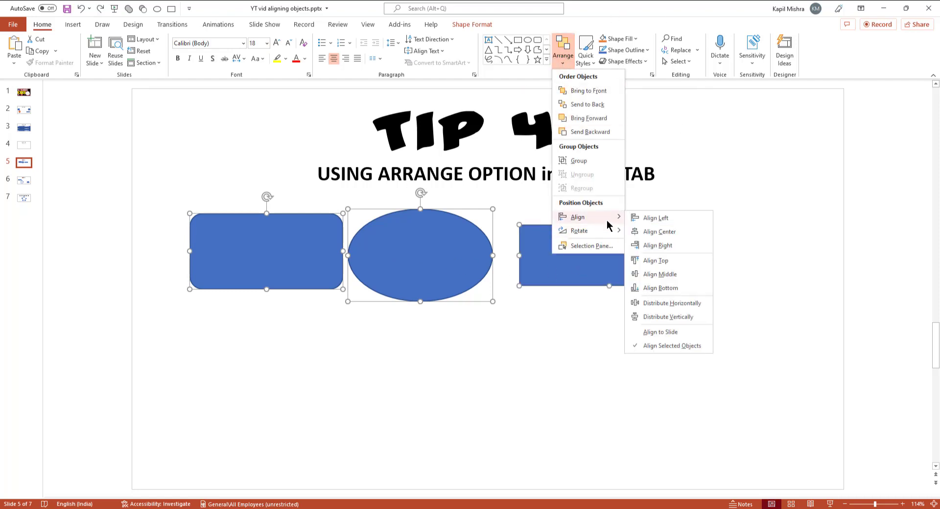
{"action": "left_click", "coordinate": [671, 303]}
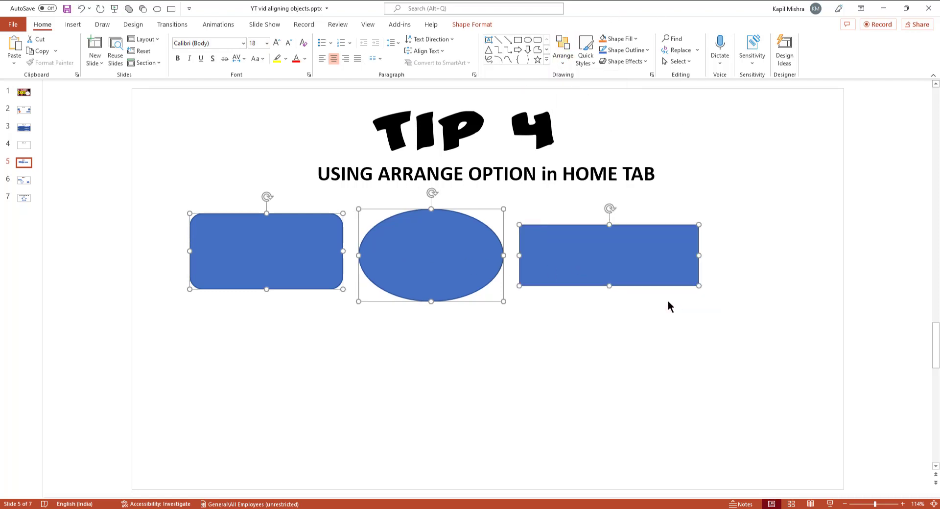
{"action": "left_click", "coordinate": [574, 337]}
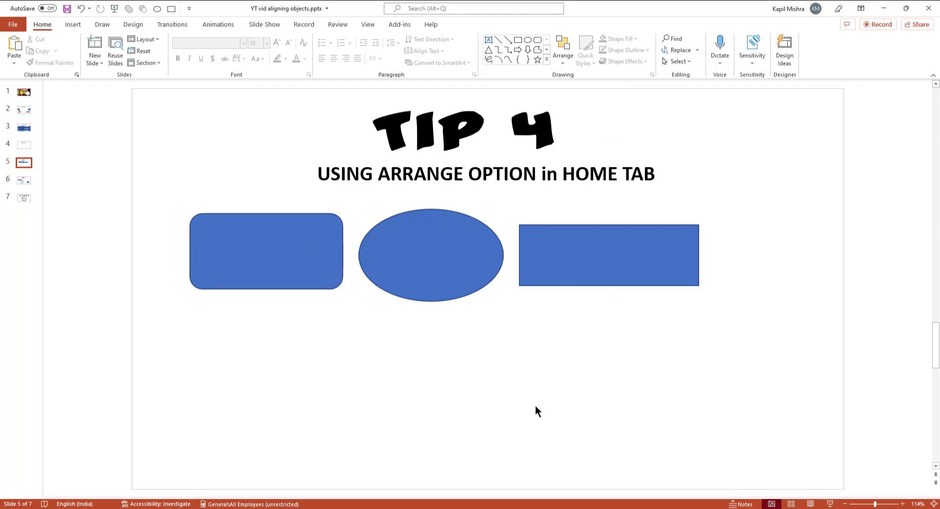
Go to slide 6, the Tip 5 slide, and review its title and the "USING THE SELECTION PANE" subtitle.
{"action": "scroll", "coordinate": [535, 408], "scroll_direction": "down", "scroll_amount": 1}
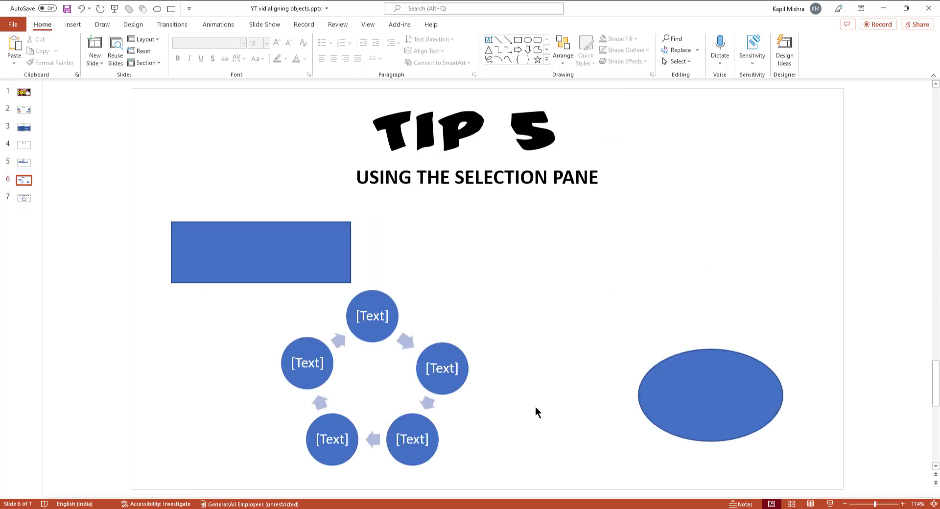
{"action": "left_click", "coordinate": [415, 149]}
{"action": "left_click_drag", "start_coordinate": [415, 150], "coordinate": [562, 149]}
{"action": "left_click", "coordinate": [562, 148]}
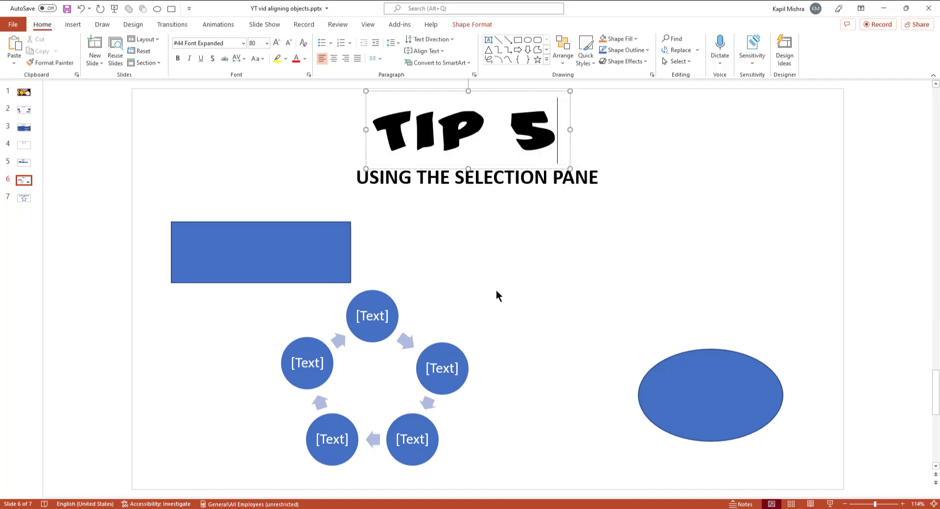
{"action": "left_click", "coordinate": [496, 290]}
{"action": "left_click", "coordinate": [528, 193]}
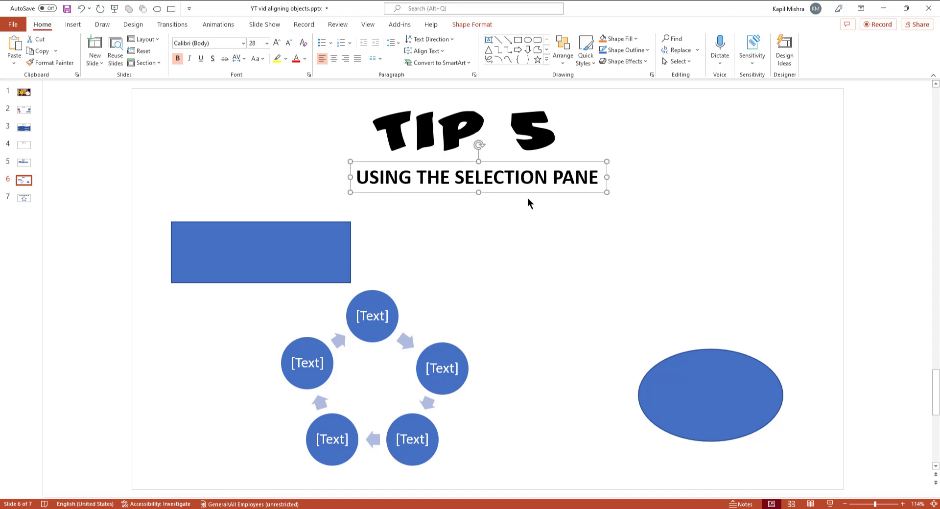
Nudge the blue rectangle slightly up and to the right, and shift the uppermost circle of the cycle diagram very slightly.
{"action": "mouse_move", "coordinate": [249, 248]}
{"action": "left_mouse_down"}
{"action": "mouse_move", "coordinate": [254, 265]}
{"action": "mouse_move", "coordinate": [218, 235]}
{"action": "mouse_move", "coordinate": [264, 228]}
{"action": "mouse_move", "coordinate": [260, 245]}
{"action": "left_mouse_up"}
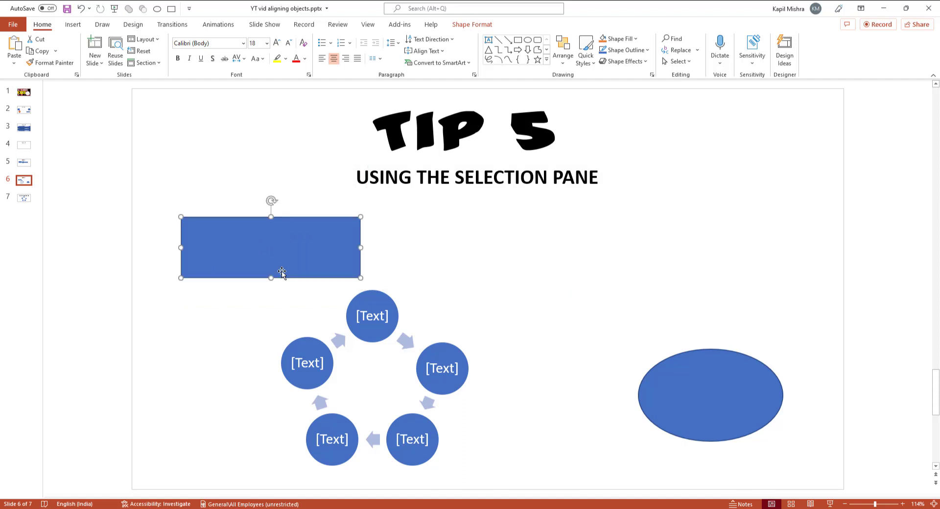
{"action": "mouse_move", "coordinate": [366, 308]}
{"action": "left_mouse_down"}
{"action": "mouse_move", "coordinate": [451, 323]}
{"action": "mouse_move", "coordinate": [394, 343]}
{"action": "mouse_move", "coordinate": [364, 304]}
{"action": "left_mouse_up"}
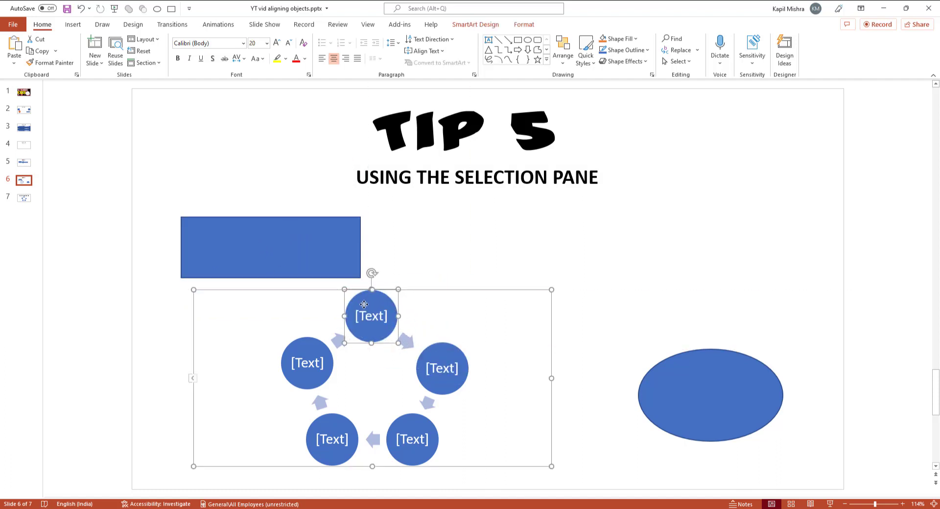
{"action": "left_click", "coordinate": [509, 257]}
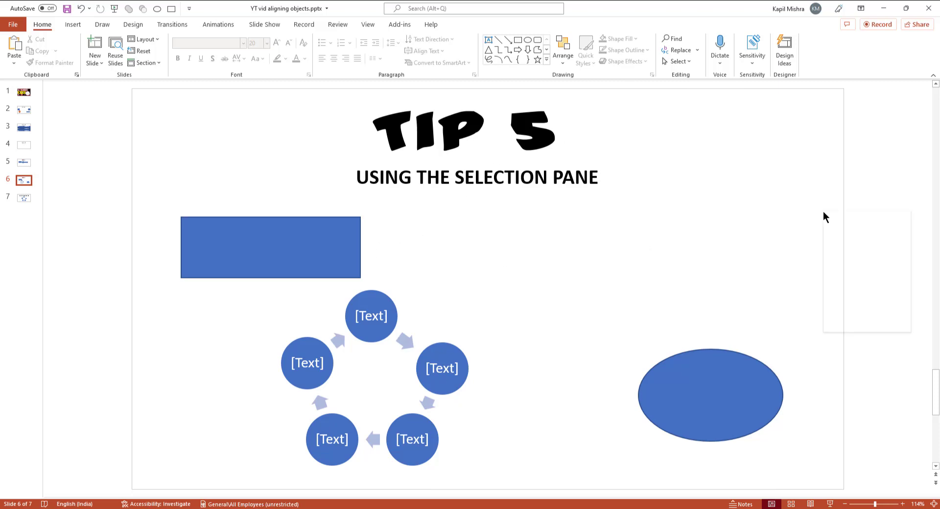
Open the Selection pane for the Tip 5 slide.
{"action": "right_click", "coordinate": [823, 211]}
{"action": "left_click", "coordinate": [680, 140]}
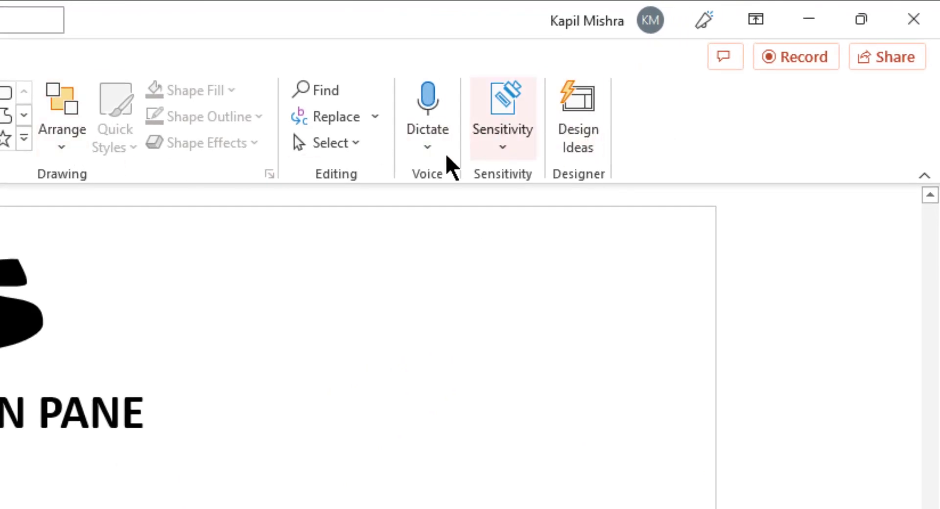
{"action": "left_click", "coordinate": [323, 150]}
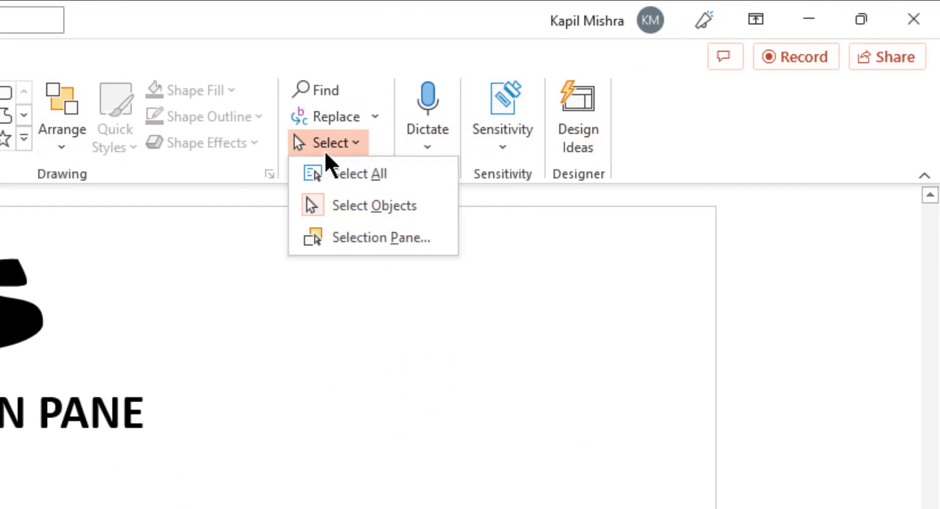
{"action": "left_click", "coordinate": [338, 243]}
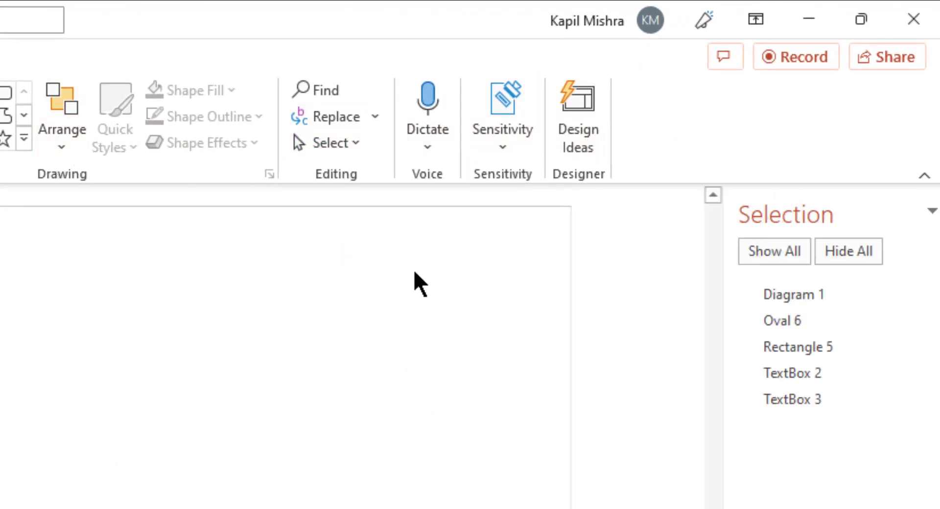
Select the listed diagram, oval, rectangle and text boxes in turn to identify each one on the slide.
{"action": "left_click", "coordinate": [797, 295]}
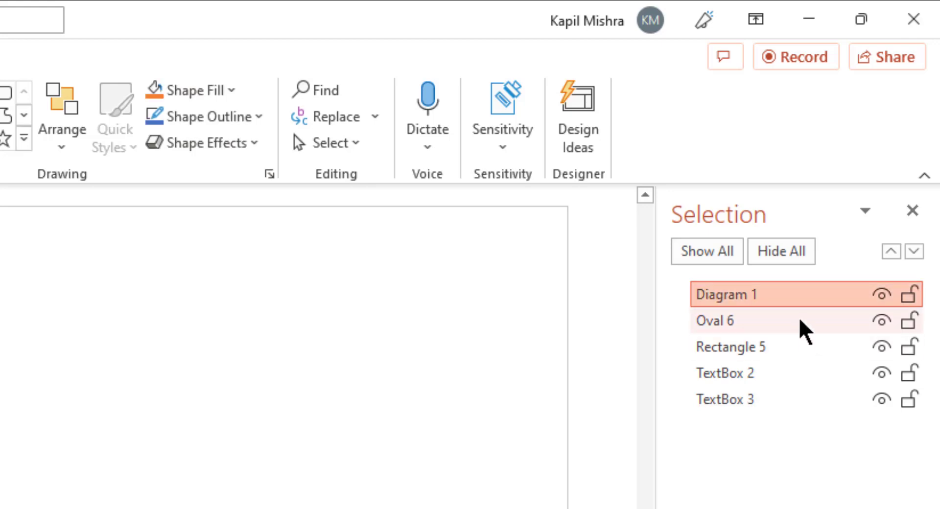
{"action": "left_click", "coordinate": [801, 321]}
{"action": "left_click", "coordinate": [764, 345]}
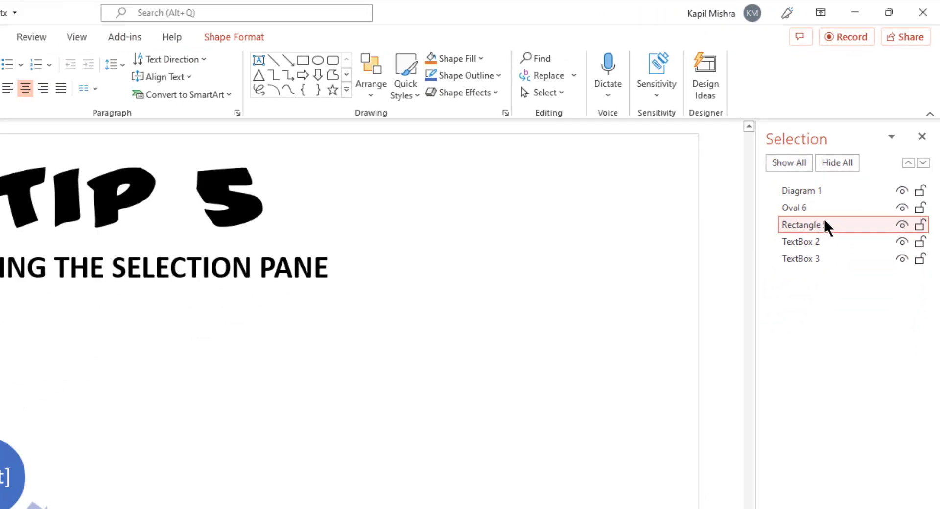
{"action": "left_click", "coordinate": [817, 252]}
{"action": "left_click", "coordinate": [813, 269]}
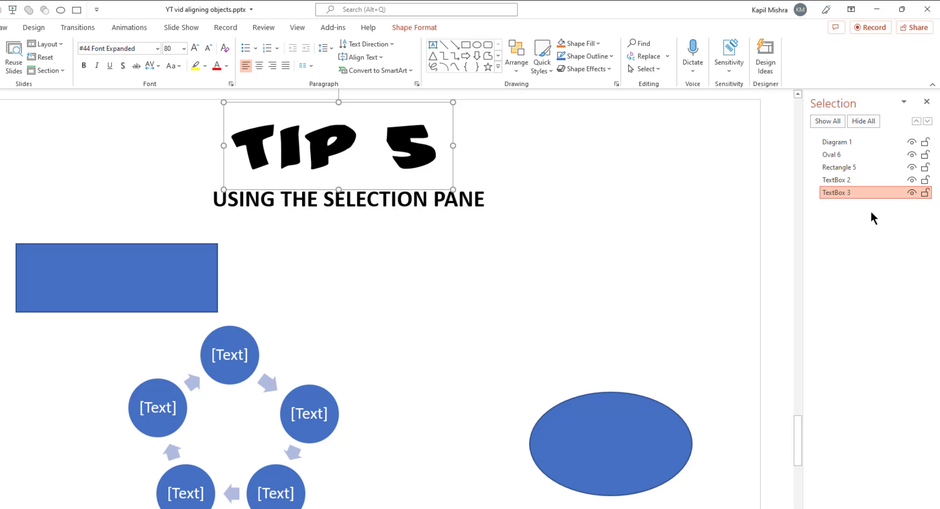
{"action": "left_click", "coordinate": [821, 144], "text": "ctrl"}
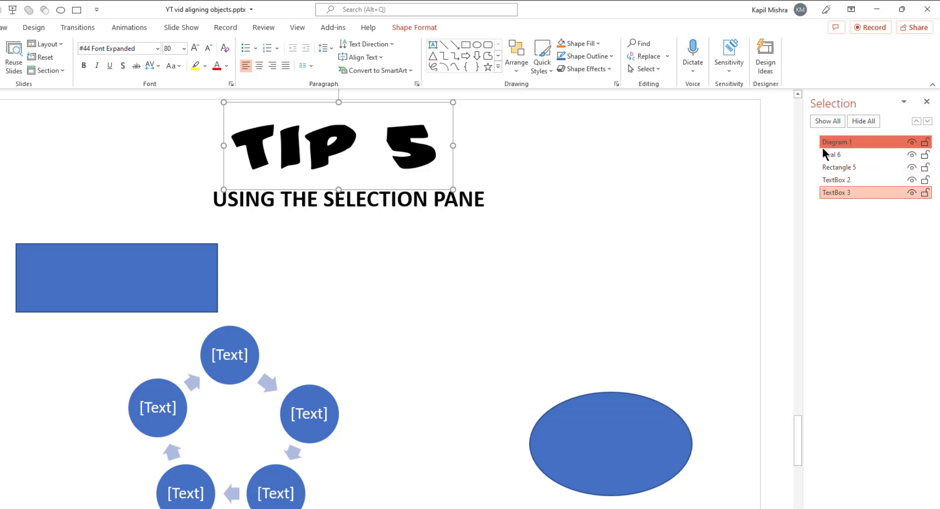
{"action": "left_click", "coordinate": [822, 148]}
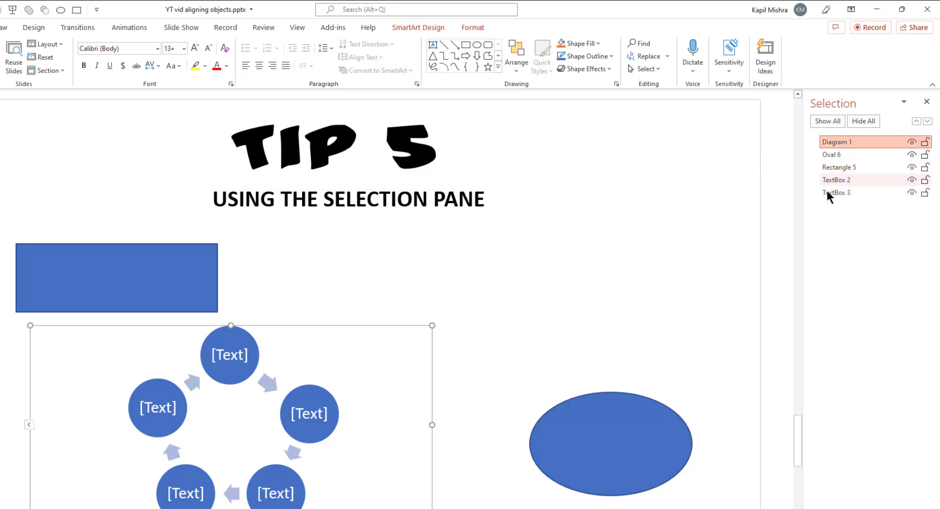
{"action": "left_click", "coordinate": [861, 154]}
{"action": "left_click", "coordinate": [862, 167]}
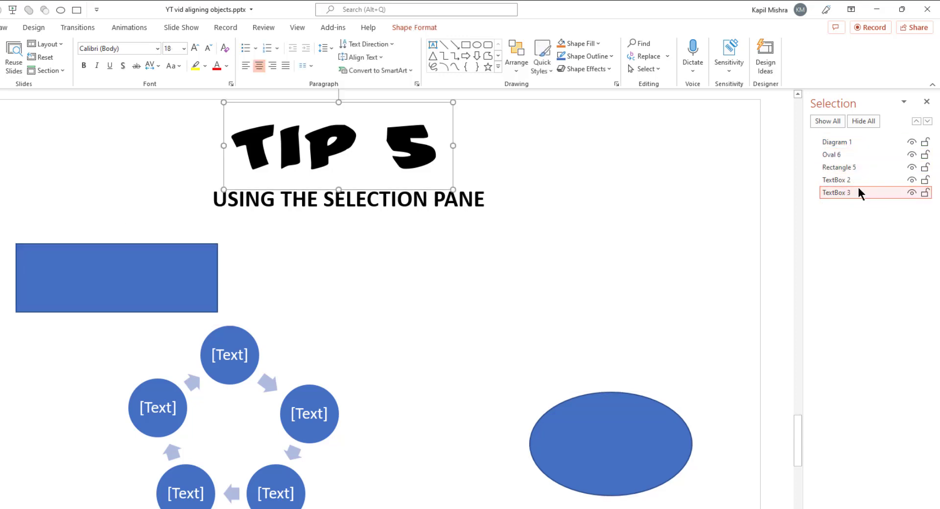
{"action": "left_click", "coordinate": [859, 192]}
{"action": "left_click", "coordinate": [859, 179]}
{"action": "left_click", "coordinate": [855, 142]}
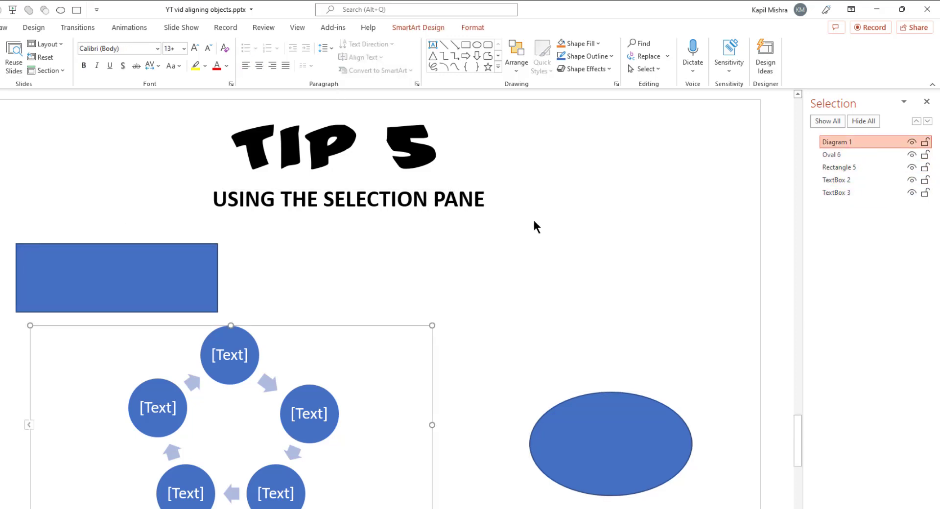
{"action": "left_click", "coordinate": [494, 309]}
Rename the blue rectangle as "My rectangle" in the Selection pane.
{"action": "left_click", "coordinate": [212, 304]}
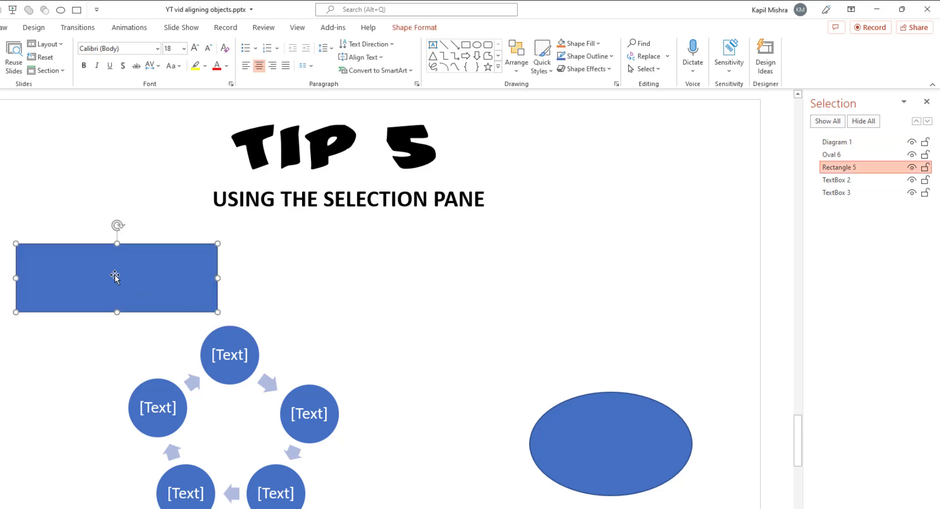
{"action": "double_click", "coordinate": [859, 164]}
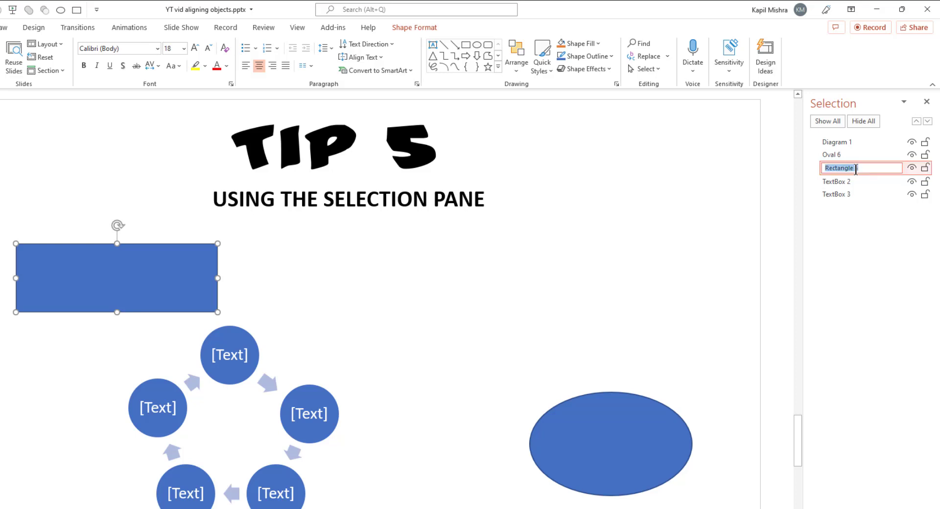
{"action": "type", "text": "M"}
{"action": "key", "text": "Return"}
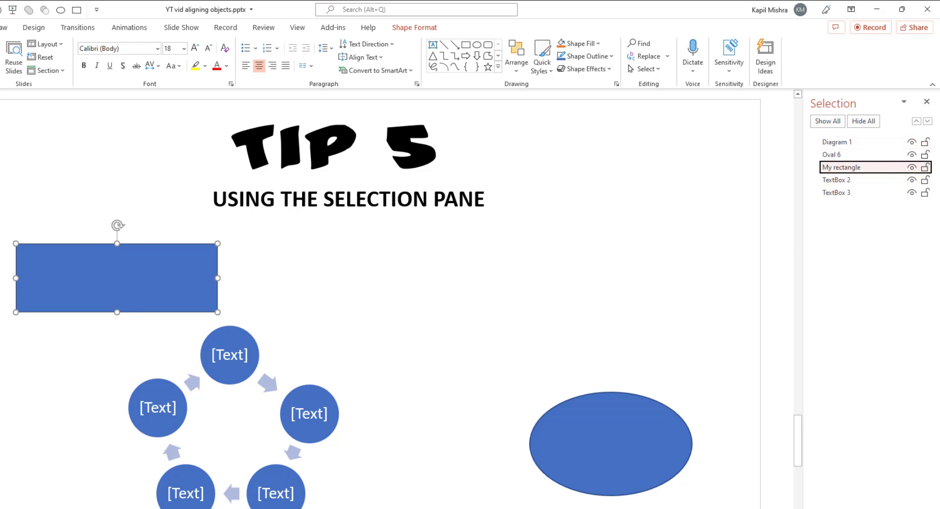
Rename the blue oval as "My oval" in the Selection pane.
{"action": "left_click", "coordinate": [650, 470]}
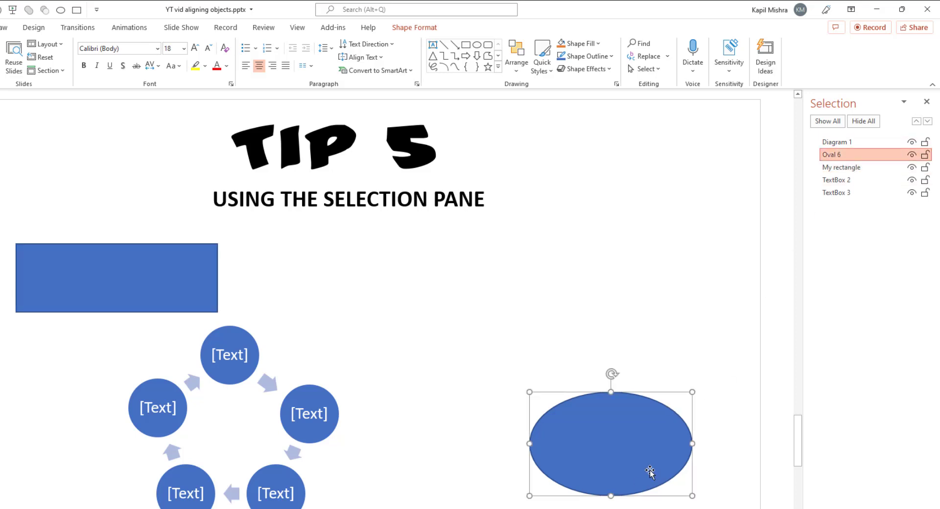
{"action": "double_click", "coordinate": [843, 154]}
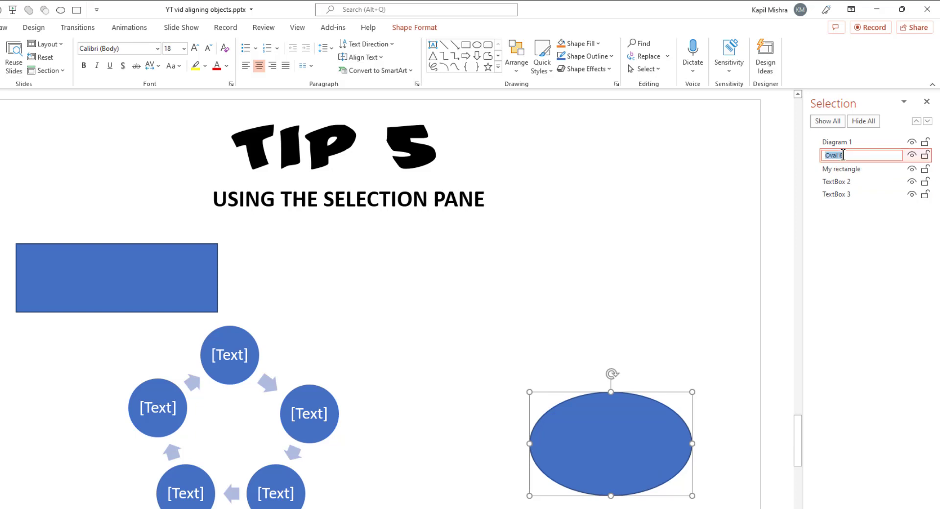
{"action": "type", "text": "My oval"}
{"action": "key", "text": "Return"}
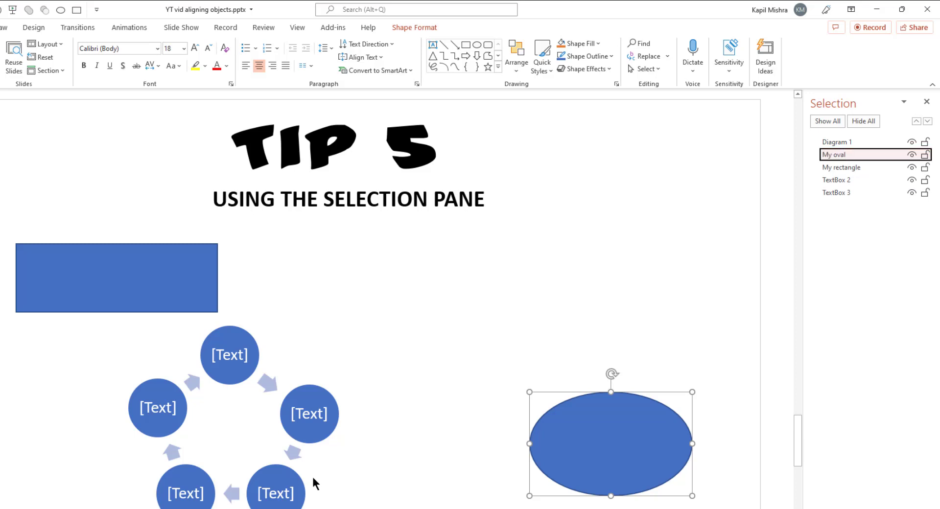
Select individual circles of the cycle diagram on the slide to examine how the Selection pane lists them.
{"action": "left_click", "coordinate": [316, 430]}
{"action": "left_click", "coordinate": [174, 409]}
{"action": "left_click", "coordinate": [190, 414]}
{"action": "left_click", "coordinate": [180, 417]}
{"action": "left_click", "coordinate": [176, 482]}
{"action": "left_click", "coordinate": [300, 506]}
{"action": "left_click", "coordinate": [542, 300]}
Select My rectangle, and hide and show it several times, leaving it visible.
{"action": "left_click", "coordinate": [155, 309]}
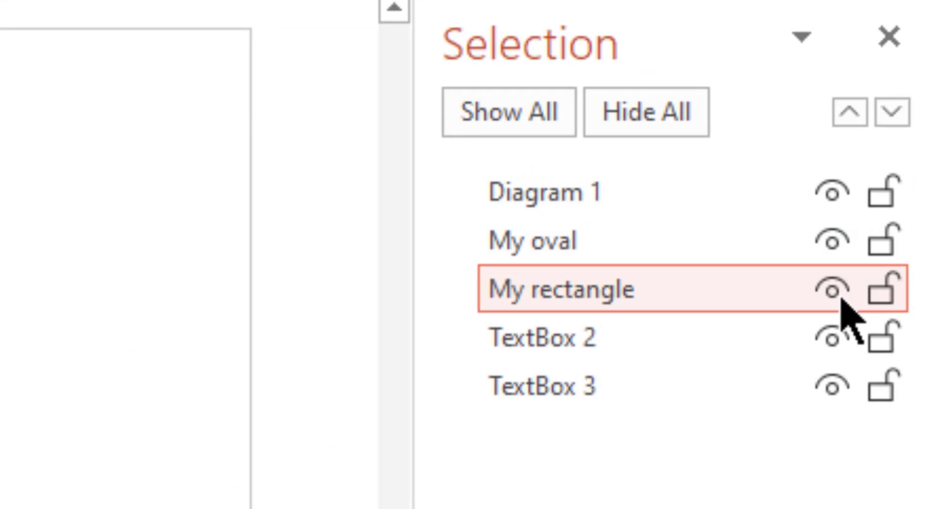
{"action": "left_click", "coordinate": [832, 290]}
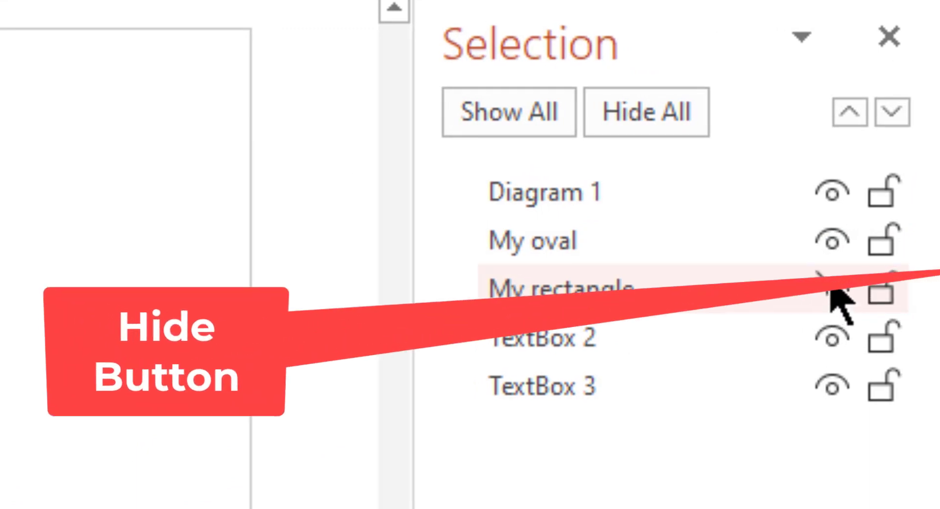
{"action": "left_click", "coordinate": [823, 295]}
{"action": "left_click", "coordinate": [824, 296]}
{"action": "left_click", "coordinate": [824, 299]}
{"action": "left_click", "coordinate": [823, 298]}
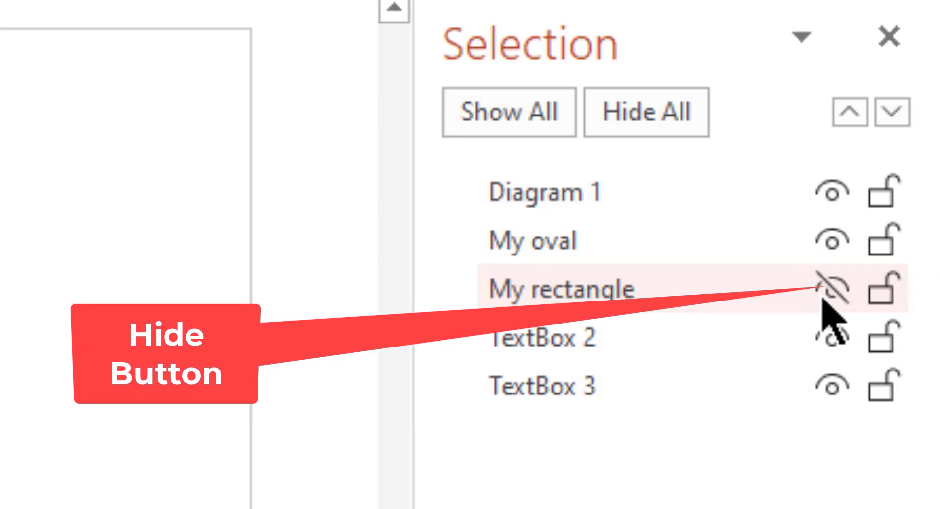
{"action": "left_click", "coordinate": [824, 298]}
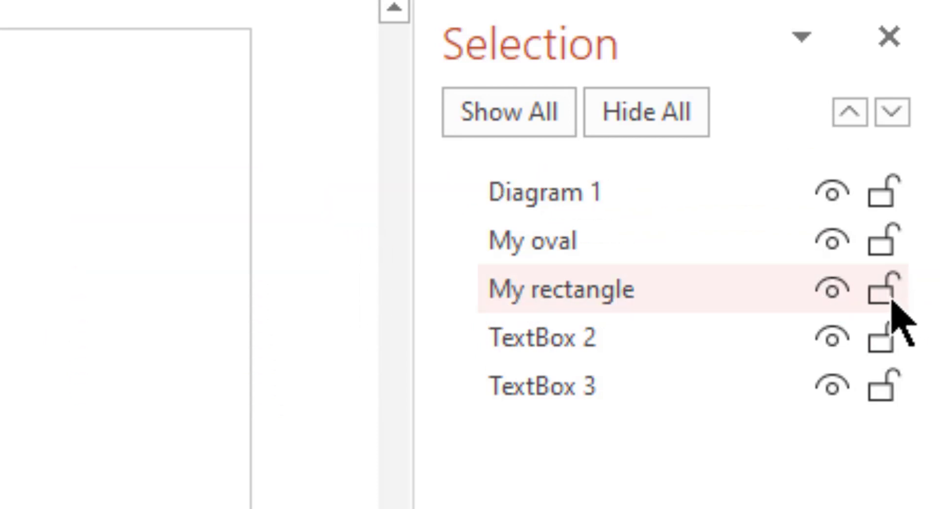
Lock My rectangle, and select it on the slide to test the lock.
{"action": "left_click", "coordinate": [883, 293]}
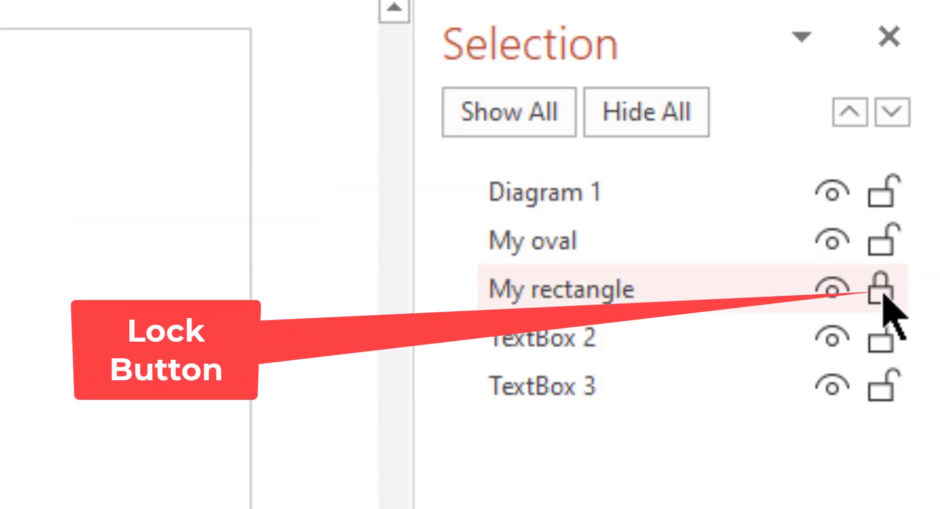
{"action": "left_click", "coordinate": [884, 293]}
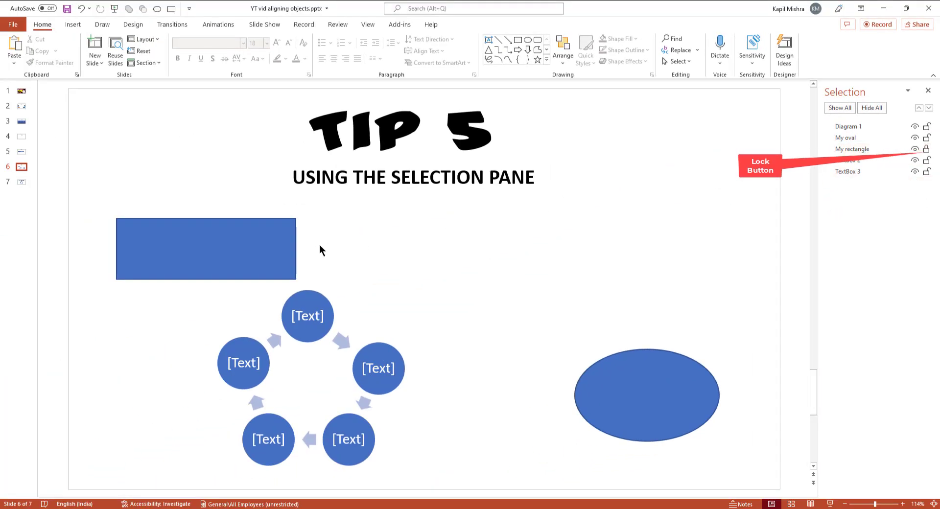
{"action": "left_click", "coordinate": [185, 242]}
{"action": "left_click", "coordinate": [342, 243]}
{"action": "left_click", "coordinate": [229, 252]}
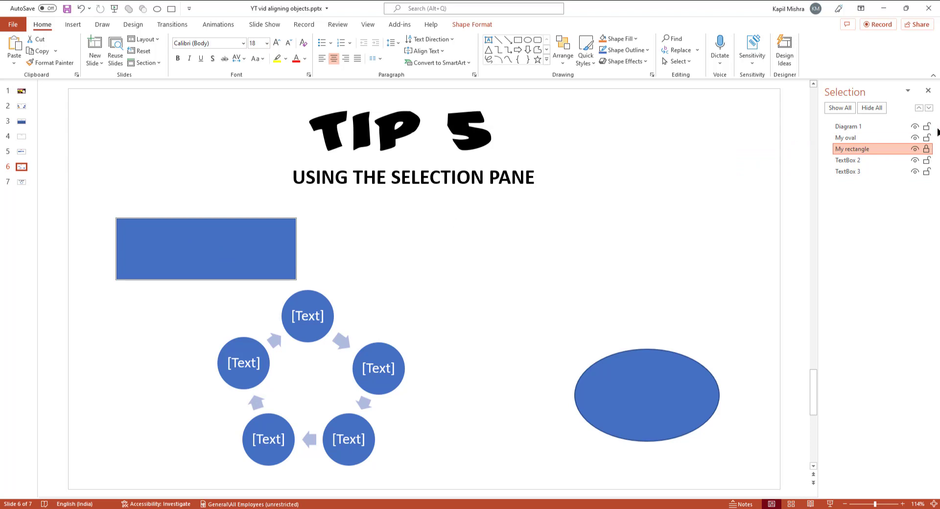
Unlock My rectangle and move it slightly right and down on the slide.
{"action": "left_click", "coordinate": [927, 150]}
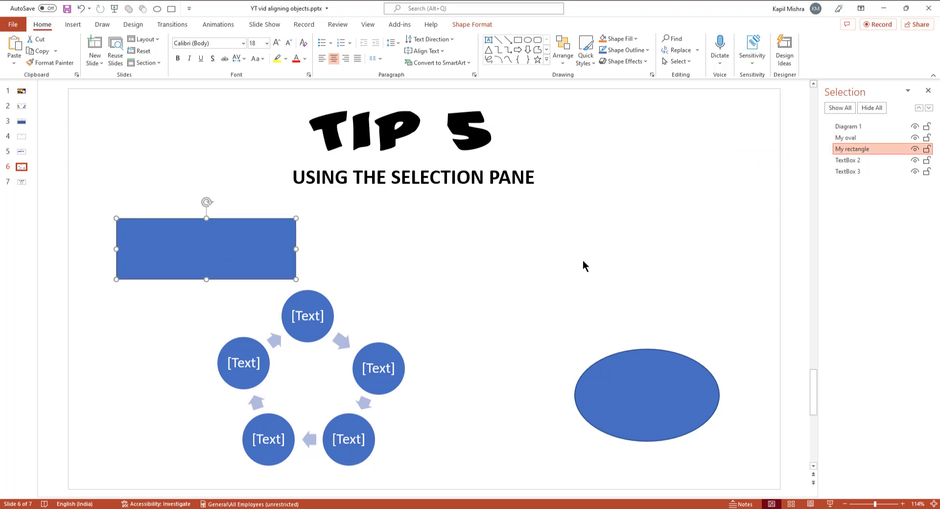
{"action": "left_click_drag", "start_coordinate": [206, 247], "coordinate": [235, 252]}
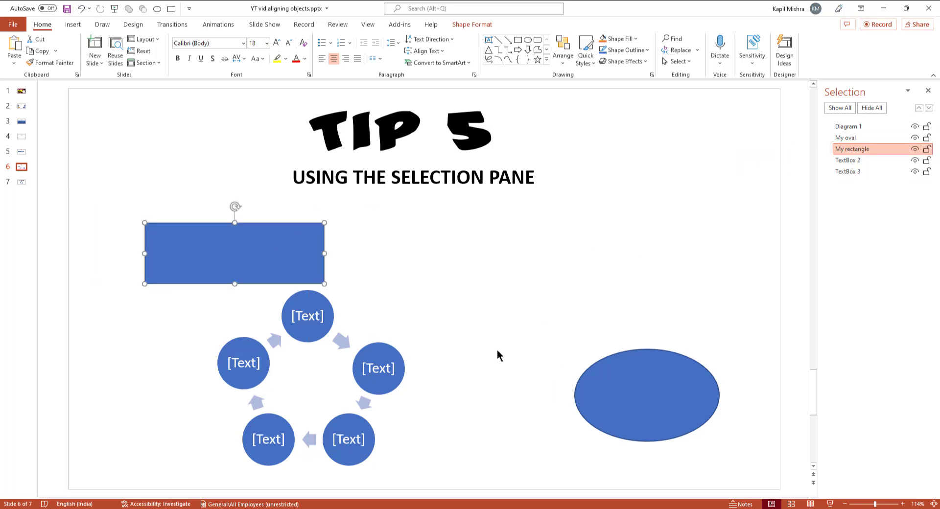
Lock Diagram 1, My oval and My rectangle in the Selection pane.
{"action": "left_click", "coordinate": [695, 365]}
{"action": "left_click", "coordinate": [928, 126]}
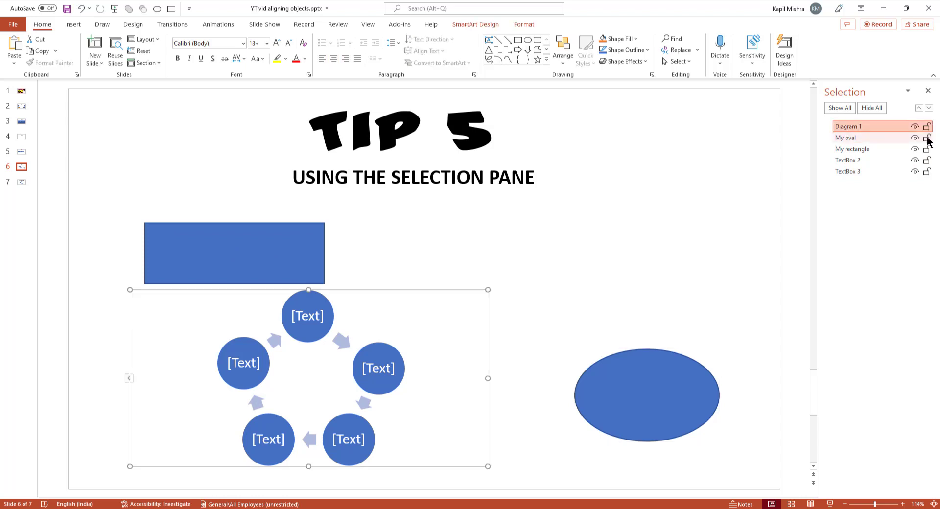
{"action": "left_click", "coordinate": [927, 127]}
{"action": "left_click", "coordinate": [927, 149]}
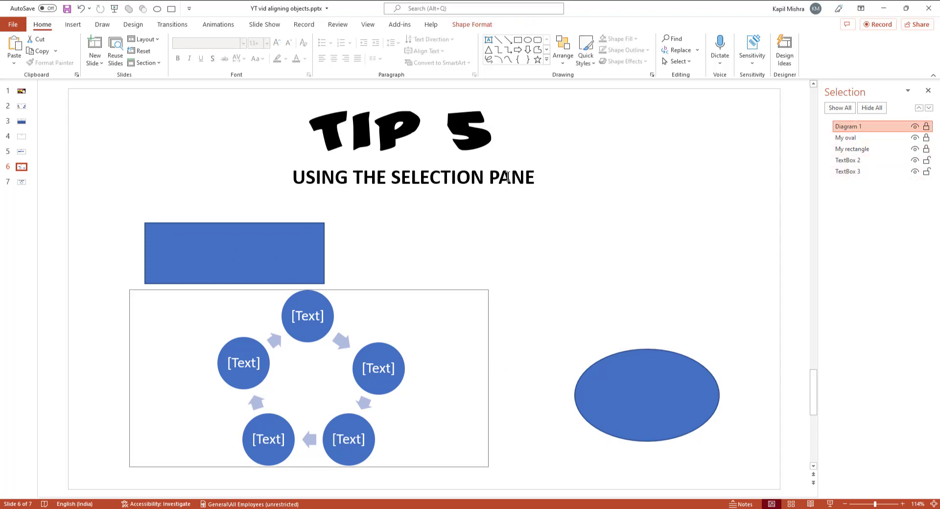
Test the locks by selecting the rectangle, diagram and oval on the slide and sweeping a selection area across empty space.
{"action": "left_click", "coordinate": [517, 219]}
{"action": "left_click", "coordinate": [308, 256]}
{"action": "left_click", "coordinate": [286, 389]}
{"action": "left_click", "coordinate": [583, 414]}
{"action": "left_click_drag", "start_coordinate": [569, 307], "coordinate": [274, 194]}
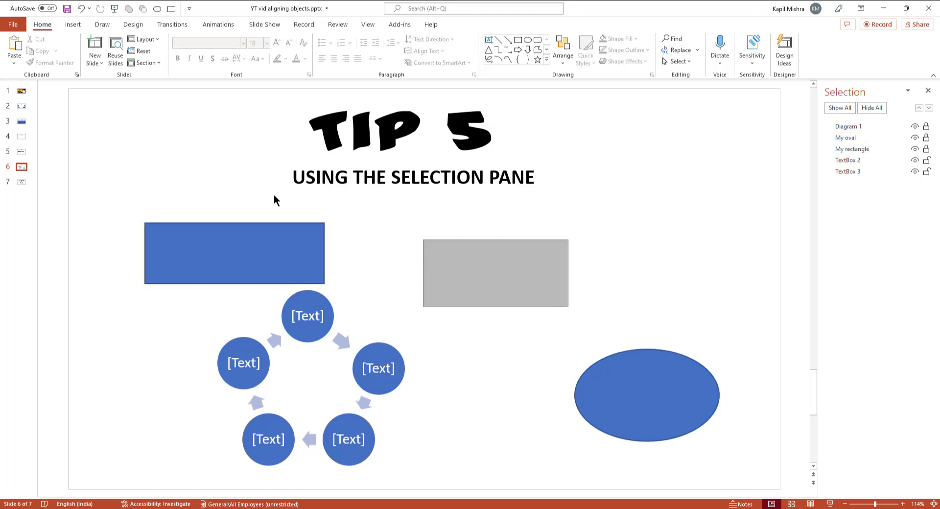
Move the unlocked "USING THE SELECTION PANE" text box slightly left and down, and undo the move.
{"action": "left_click", "coordinate": [452, 175]}
{"action": "left_click_drag", "start_coordinate": [451, 192], "coordinate": [443, 198]}
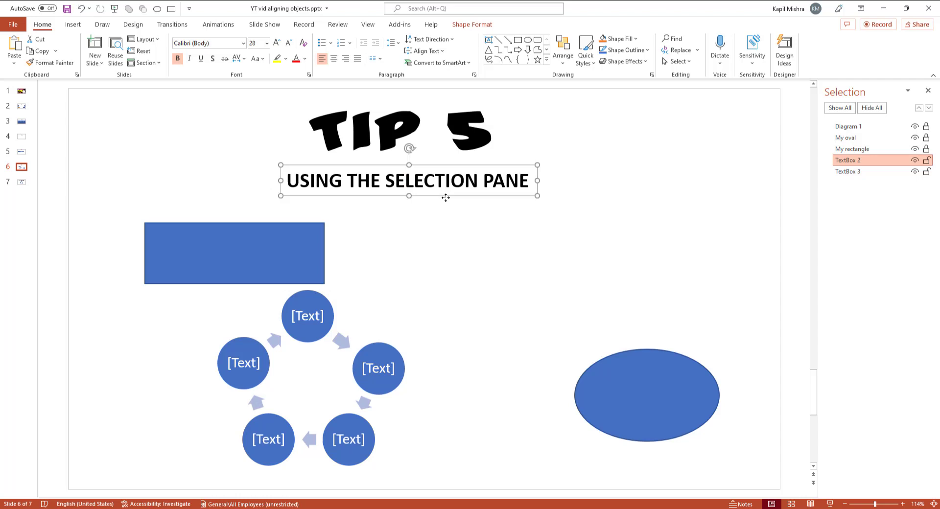
{"action": "key", "text": "ctrl+z"}
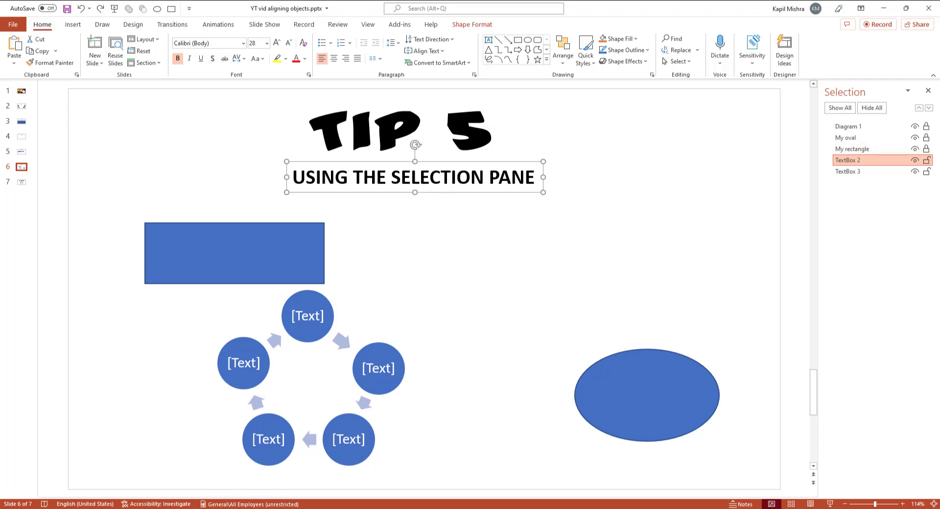
Unlock My rectangle, My oval and Diagram 1 in the Selection pane, and clear the selection.
{"action": "left_click", "coordinate": [926, 149]}
{"action": "left_click", "coordinate": [926, 138]}
{"action": "left_click", "coordinate": [926, 126]}
{"action": "left_click", "coordinate": [740, 364]}
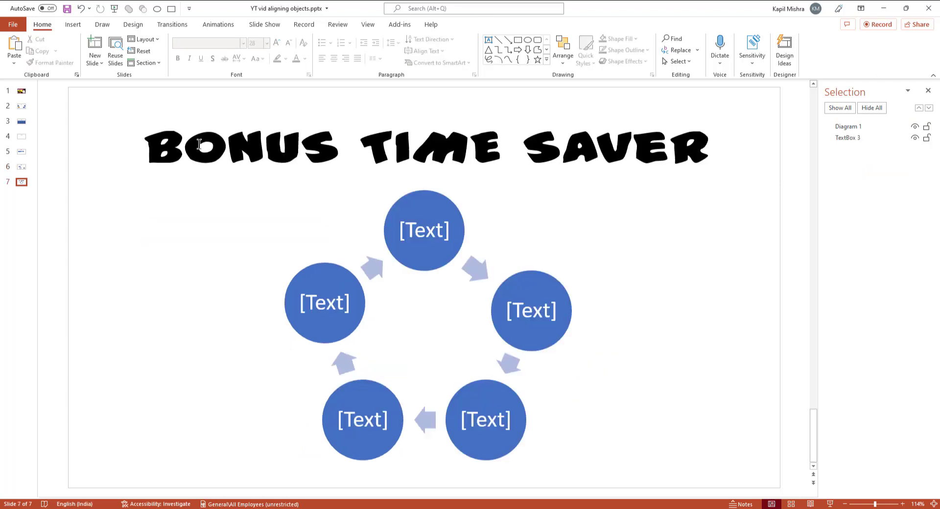
On slide 7, select the "BONUS TIME SAVER" heading and a circle of the cycle diagram to examine them.
{"action": "triple_click", "coordinate": [199, 143]}
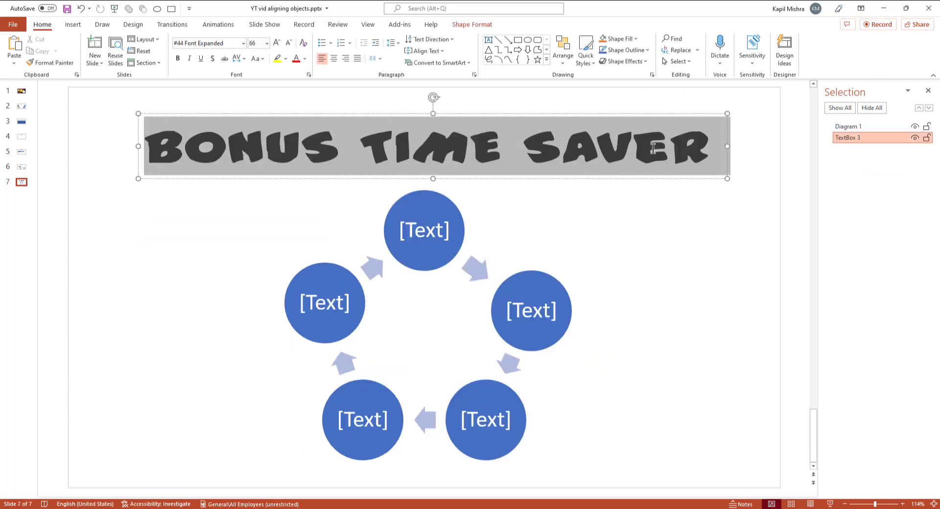
{"action": "double_click", "coordinate": [653, 148]}
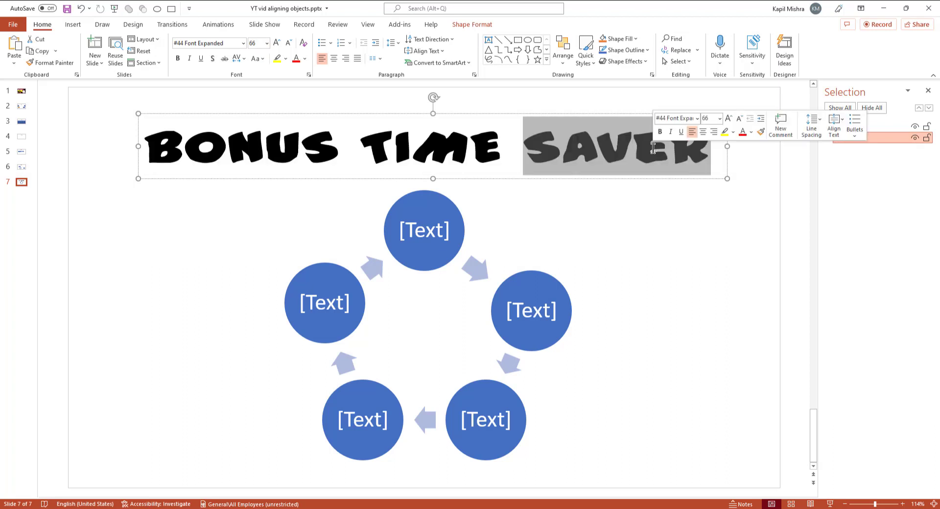
{"action": "left_click", "coordinate": [679, 246]}
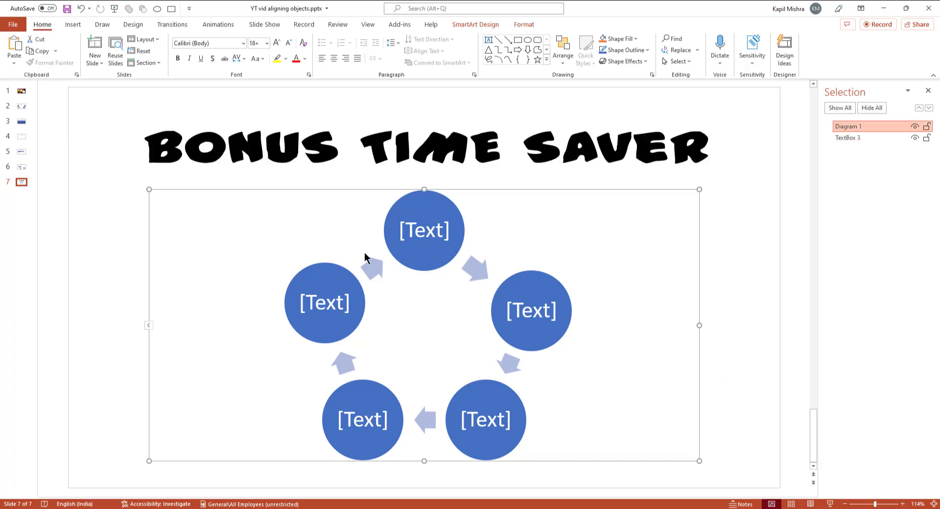
{"action": "left_click", "coordinate": [760, 276]}
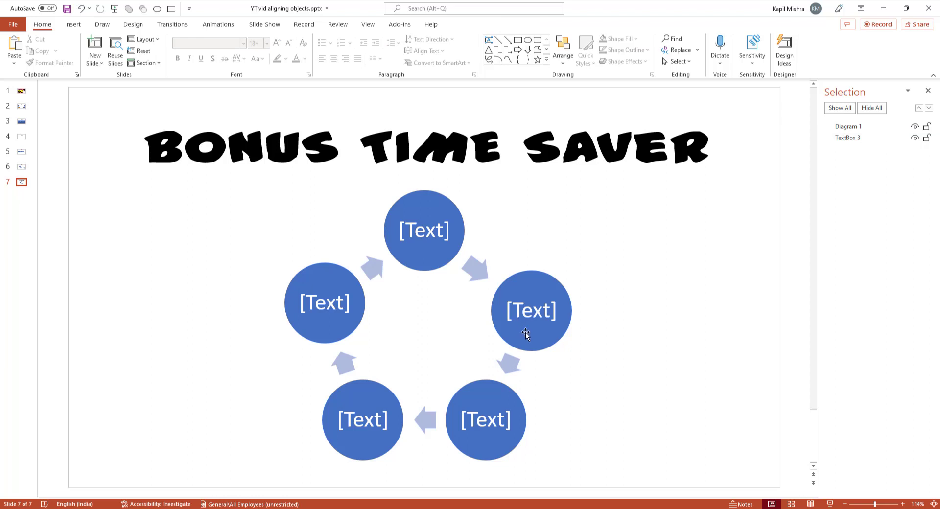
{"action": "mouse_move", "coordinate": [524, 333]}
{"action": "left_mouse_down"}
{"action": "mouse_move", "coordinate": [535, 331]}
{"action": "mouse_move", "coordinate": [524, 331]}
{"action": "left_mouse_up"}
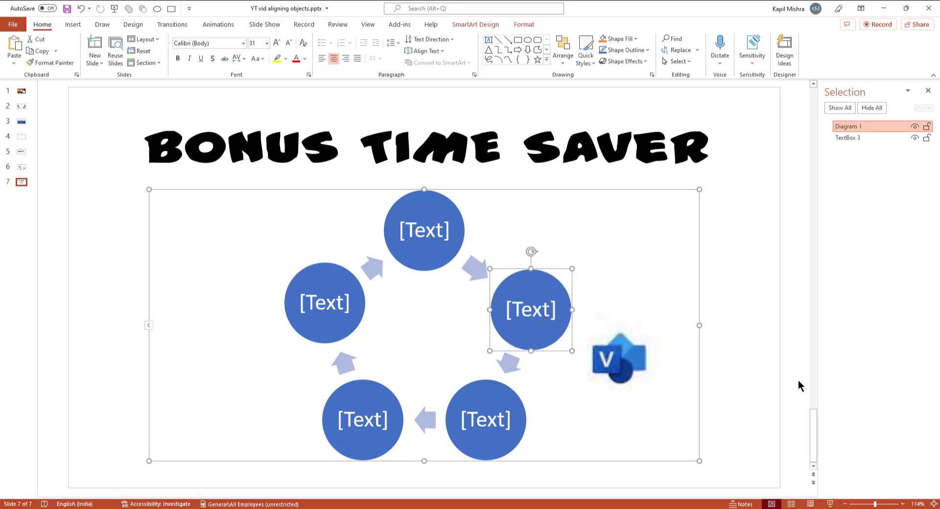
{"action": "left_click", "coordinate": [799, 380]}
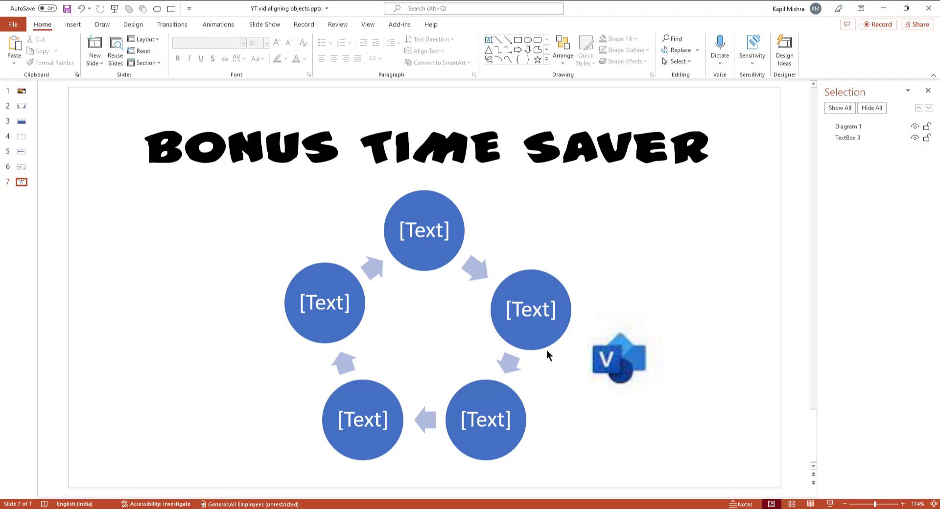
Browse the List, Process, Hierarchy and Relationship categories of SmartArt graphics, and close the gallery without inserting one.
{"action": "left_click", "coordinate": [72, 26]}
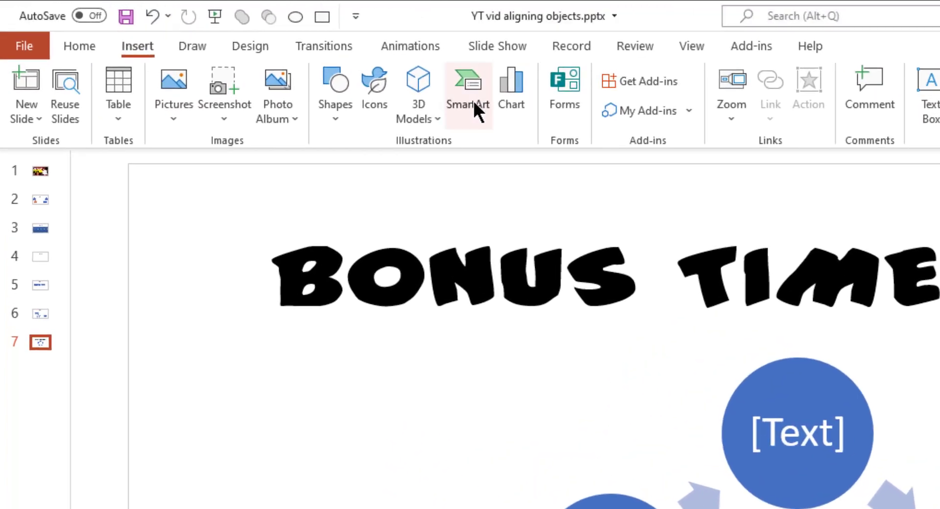
{"action": "left_click", "coordinate": [473, 104]}
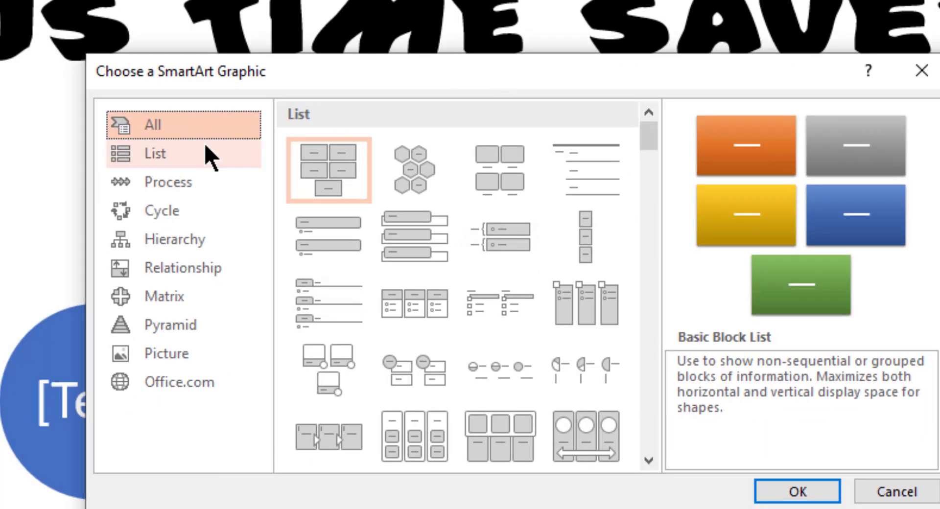
{"action": "left_click", "coordinate": [209, 154]}
{"action": "left_click", "coordinate": [158, 189]}
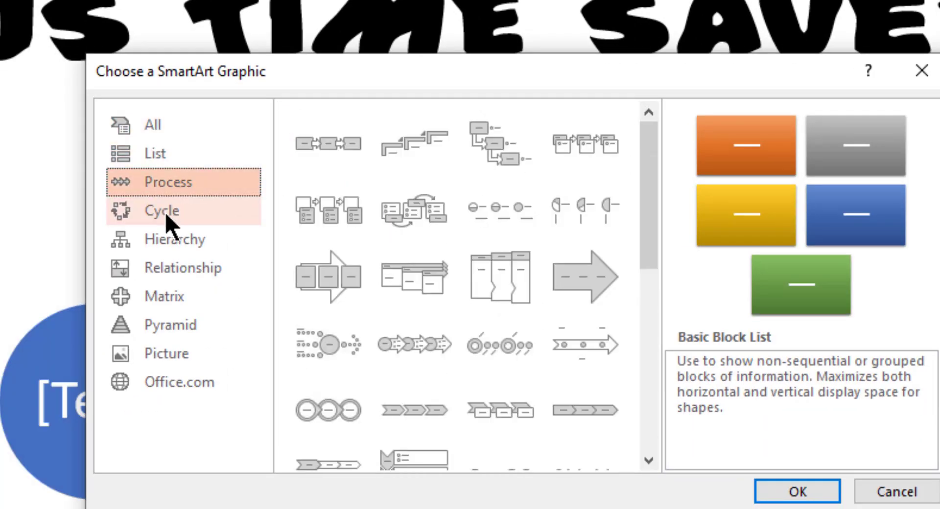
{"action": "left_click", "coordinate": [196, 239]}
{"action": "left_click", "coordinate": [202, 268]}
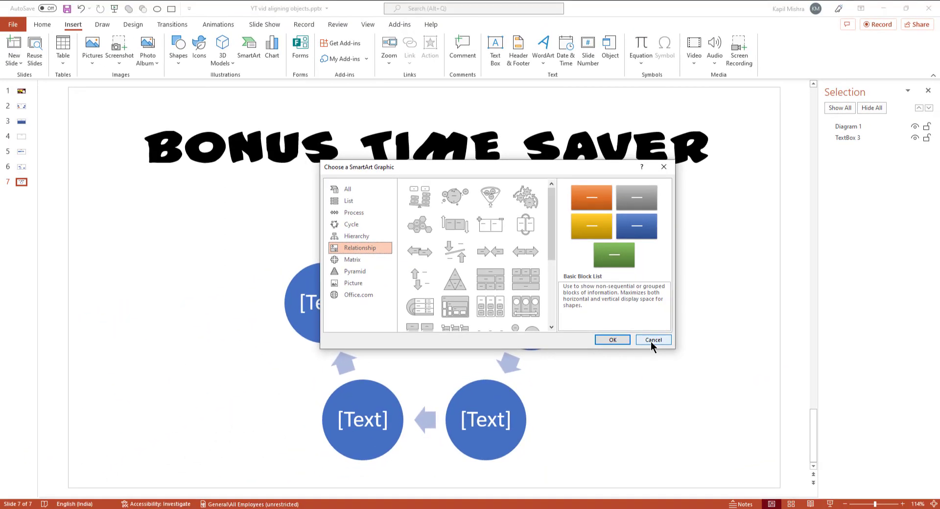
{"action": "left_click", "coordinate": [892, 493]}
Move the right-hand circle of the cycle diagram farther right, away from its neighbours.
{"action": "left_click", "coordinate": [563, 336]}
{"action": "left_click", "coordinate": [544, 338]}
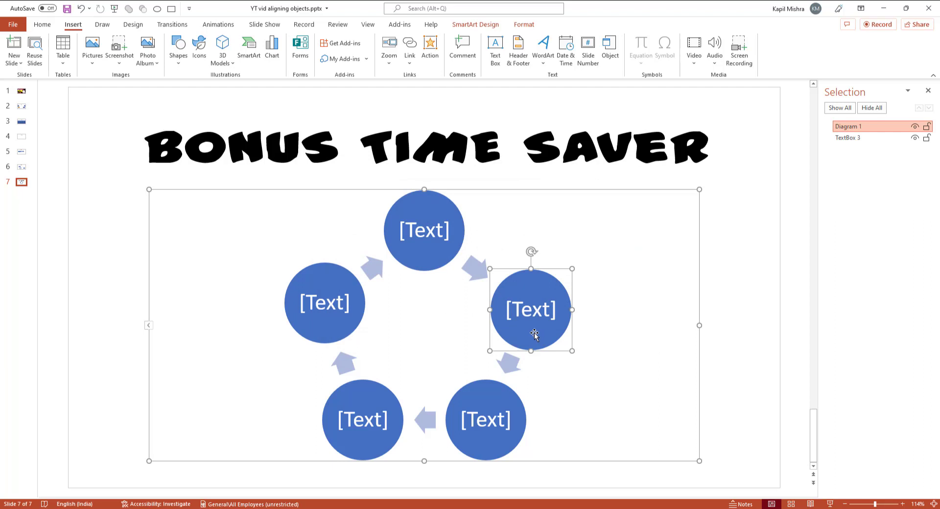
{"action": "left_click_drag", "start_coordinate": [533, 335], "coordinate": [588, 331]}
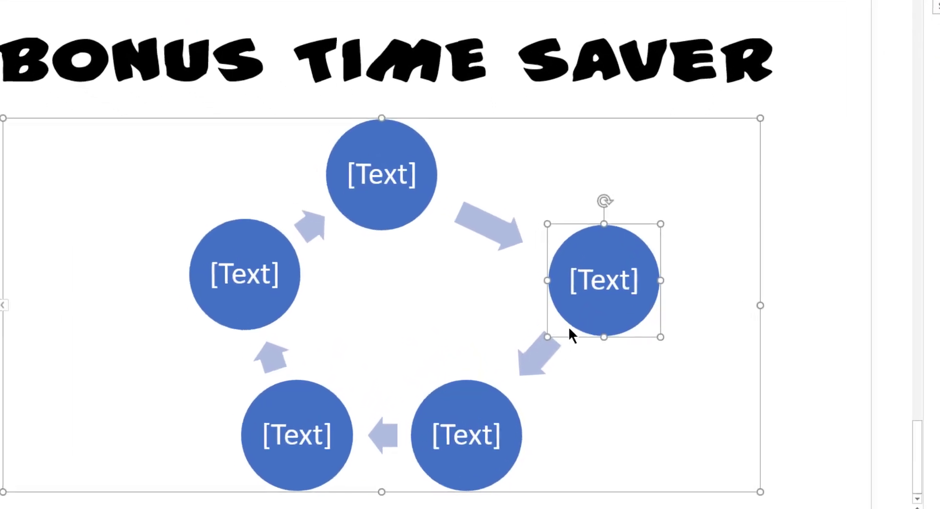
Move the cycle diagram's upper-left circle farther left and its lower-left circle up toward the centre.
{"action": "left_click", "coordinate": [233, 309]}
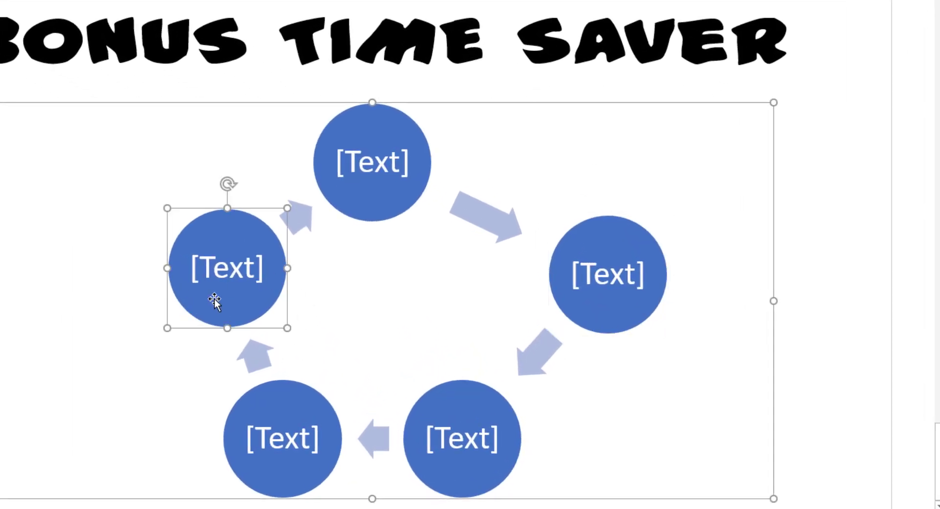
{"action": "left_click_drag", "start_coordinate": [233, 308], "coordinate": [137, 303]}
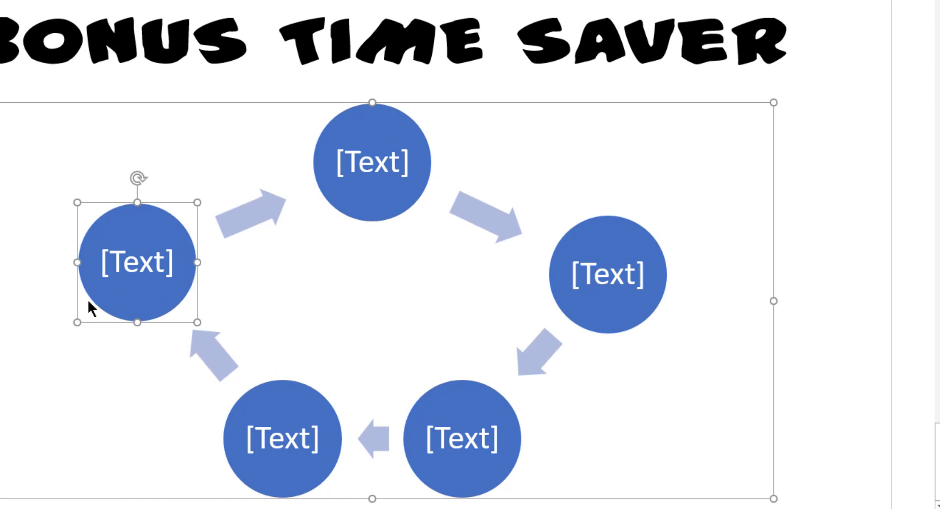
{"action": "left_click", "coordinate": [264, 451]}
{"action": "left_click_drag", "start_coordinate": [303, 470], "coordinate": [348, 377]}
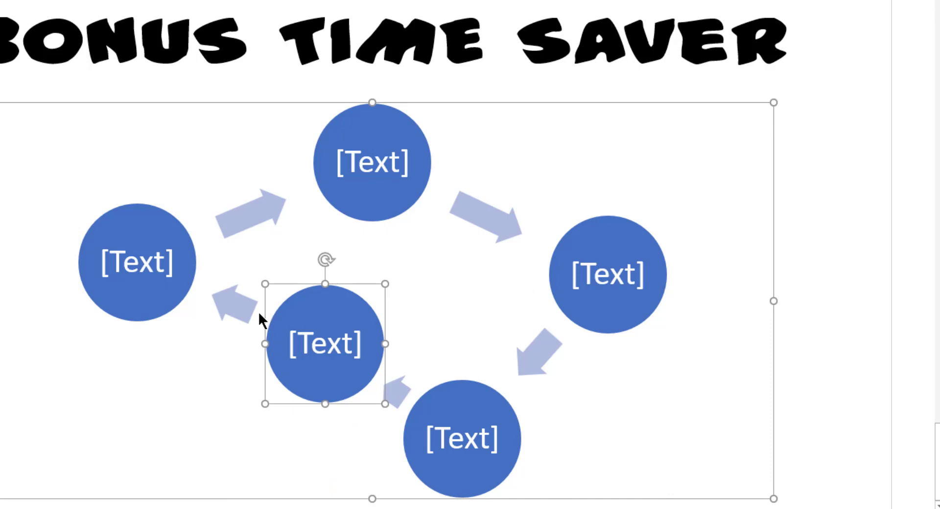